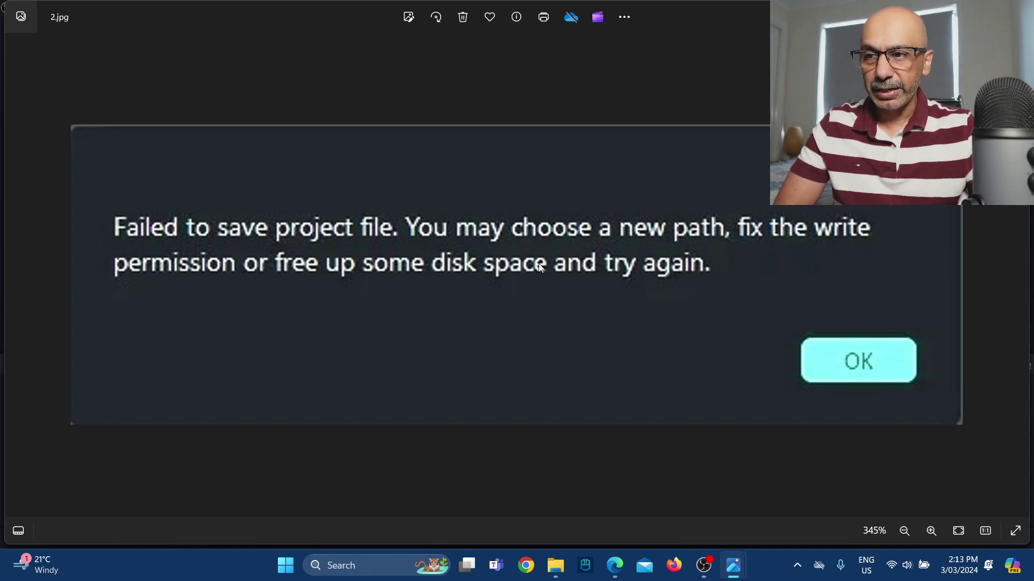
# Step: Advance Photos to 3.jpg, the Filmora Access Denied folder permission screenshot
pyautogui.press('Right')
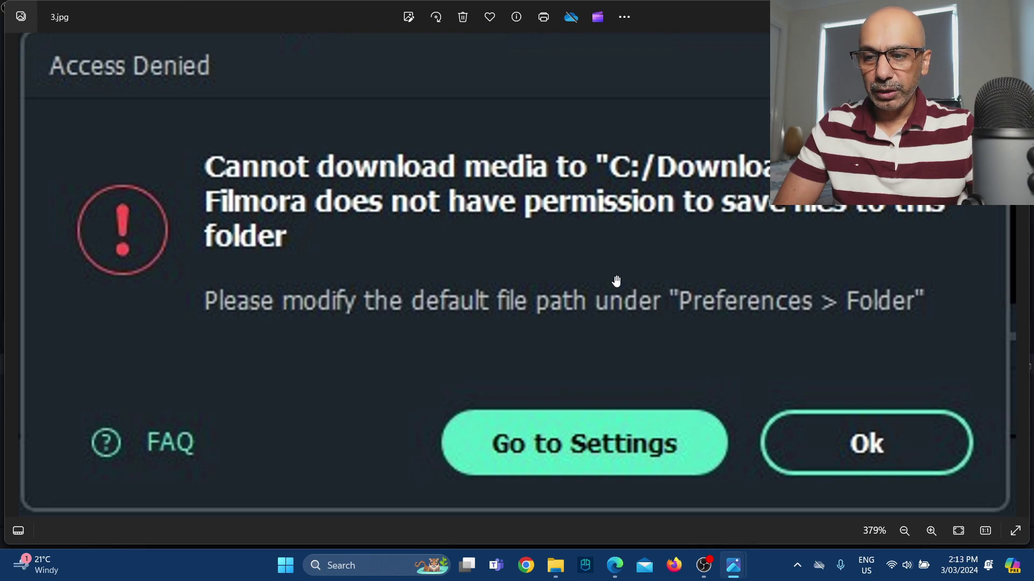
# Step: Search Windows for 'setti' and launch the Settings app from the results
pyautogui.click(385, 565)
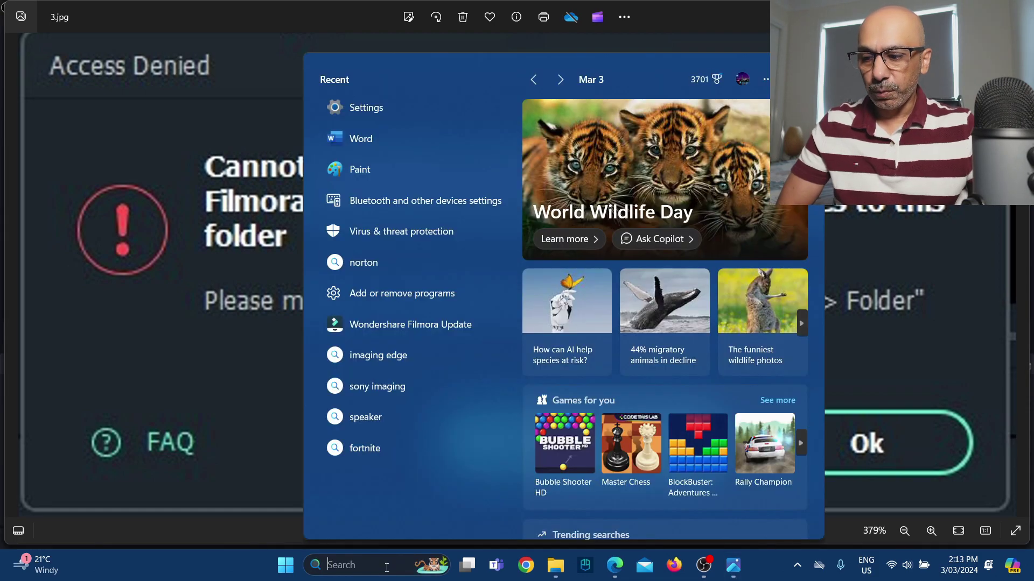
pyautogui.write('setti')
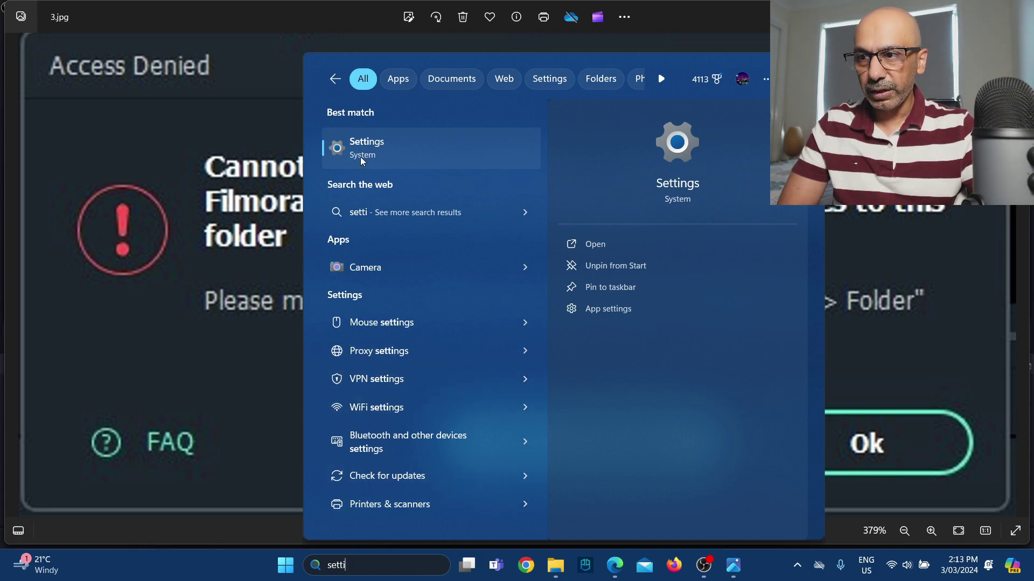
pyautogui.click(389, 151)
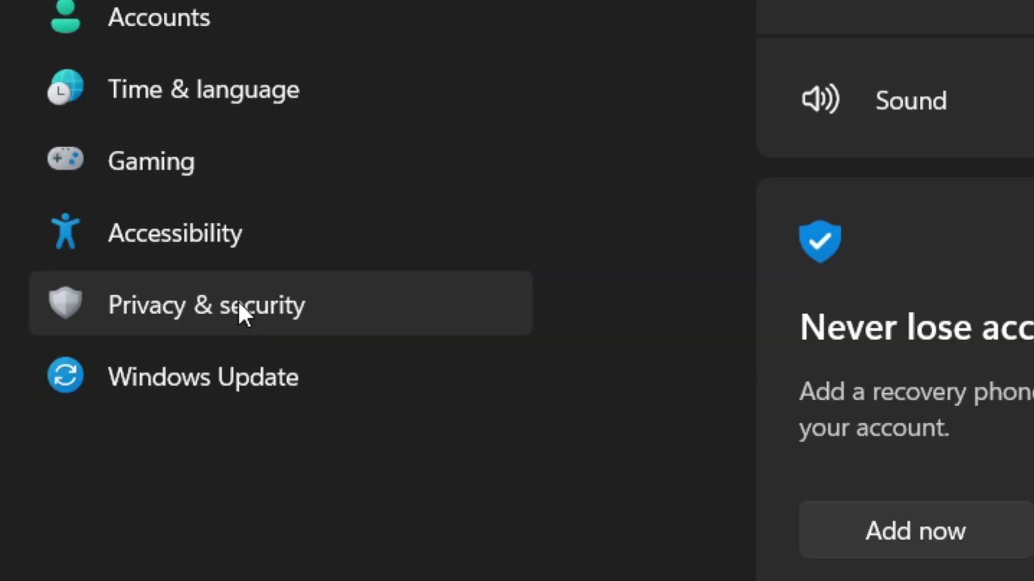
# Step: Go to Privacy & security and open the Windows Security page
pyautogui.click(239, 305)
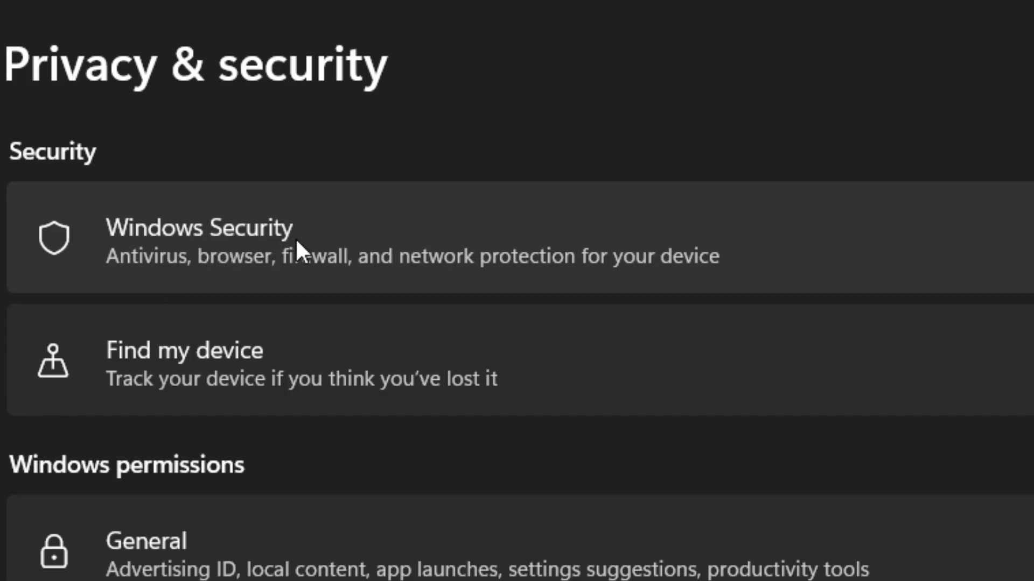
pyautogui.click(296, 241)
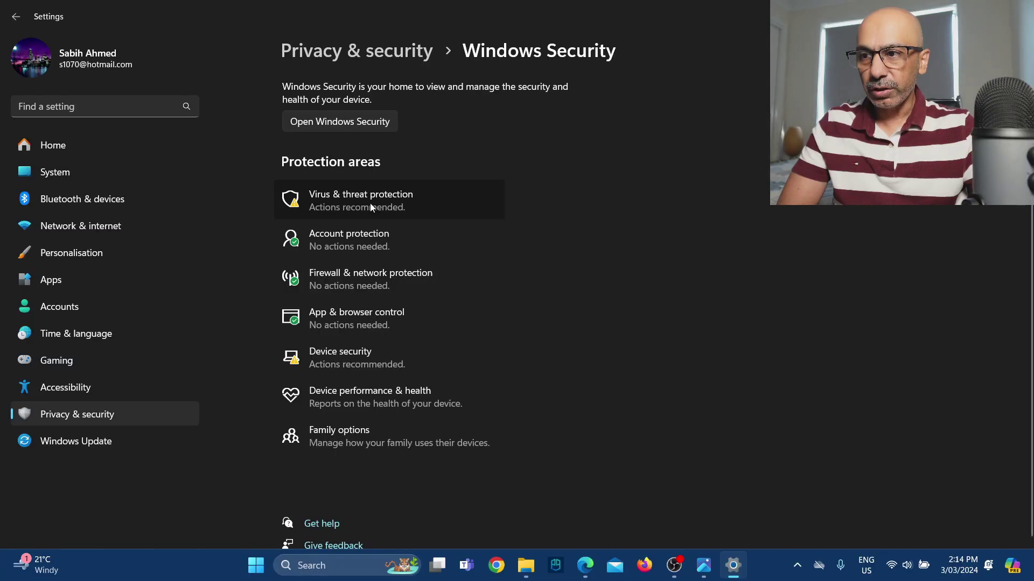
# Step: Expand the newest 'Protected folder access blocked' entry in Virus & threat protection history
pyautogui.click(370, 203)
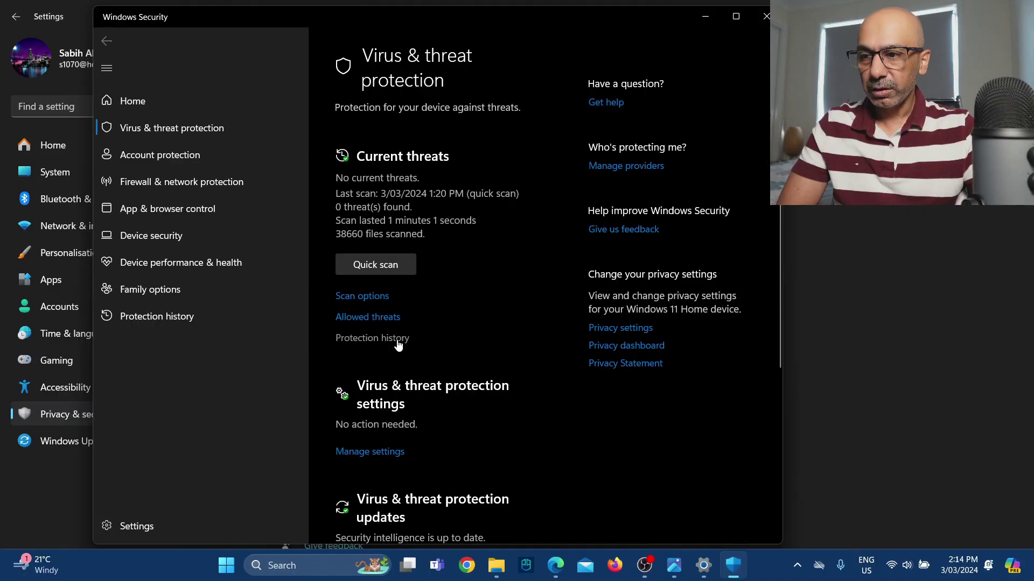
pyautogui.click(398, 345)
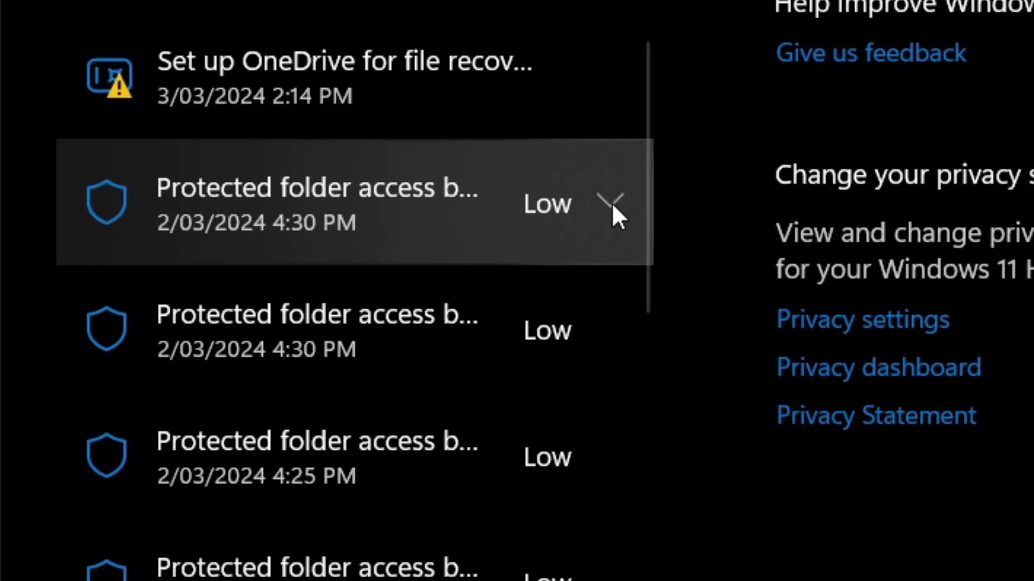
pyautogui.click(699, 215)
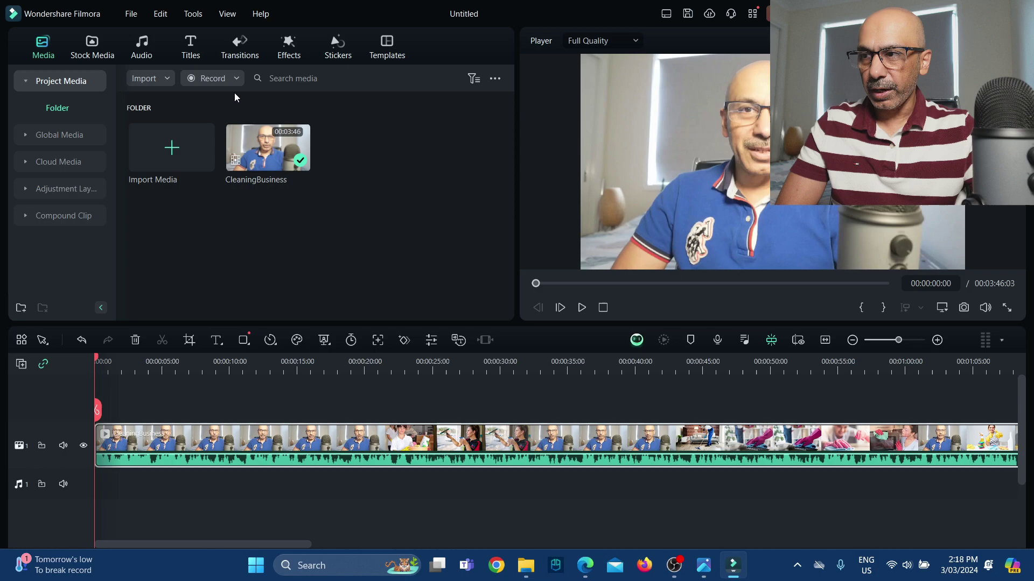
# Step: Save the Filmora project as 'video1' in the Desktop folder via Save Project As
pyautogui.click(132, 15)
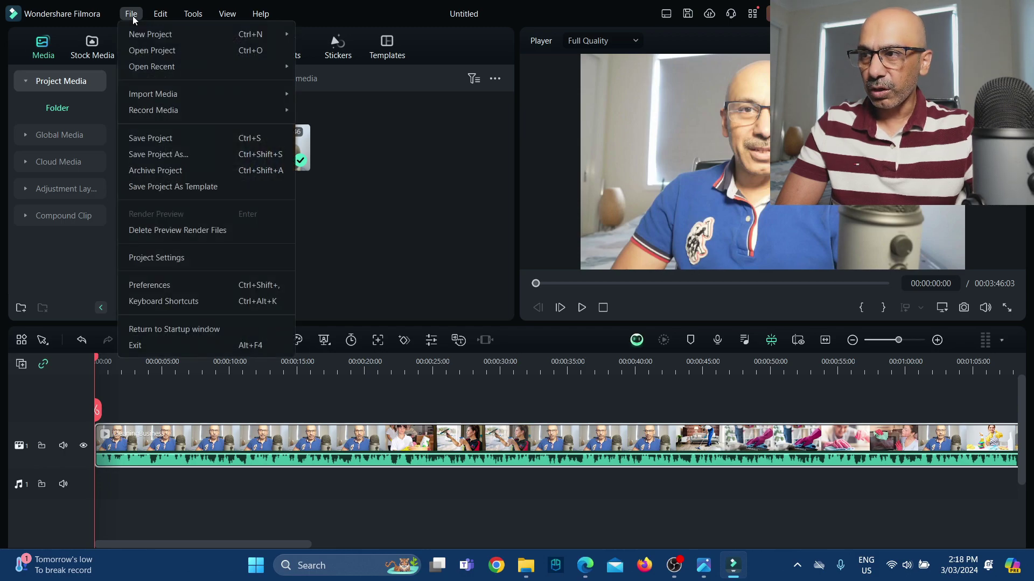
pyautogui.click(211, 154)
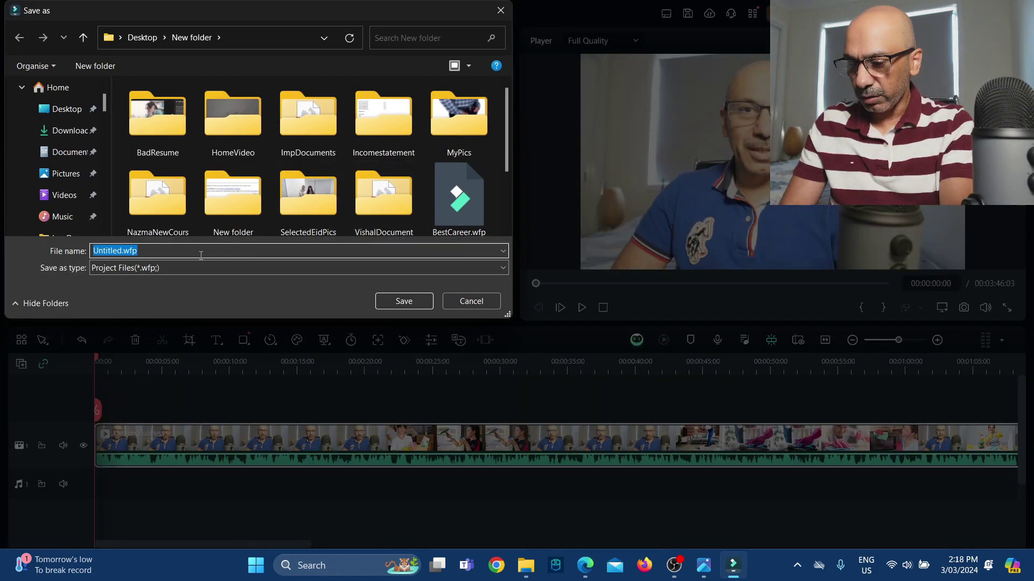
pyautogui.write('video')
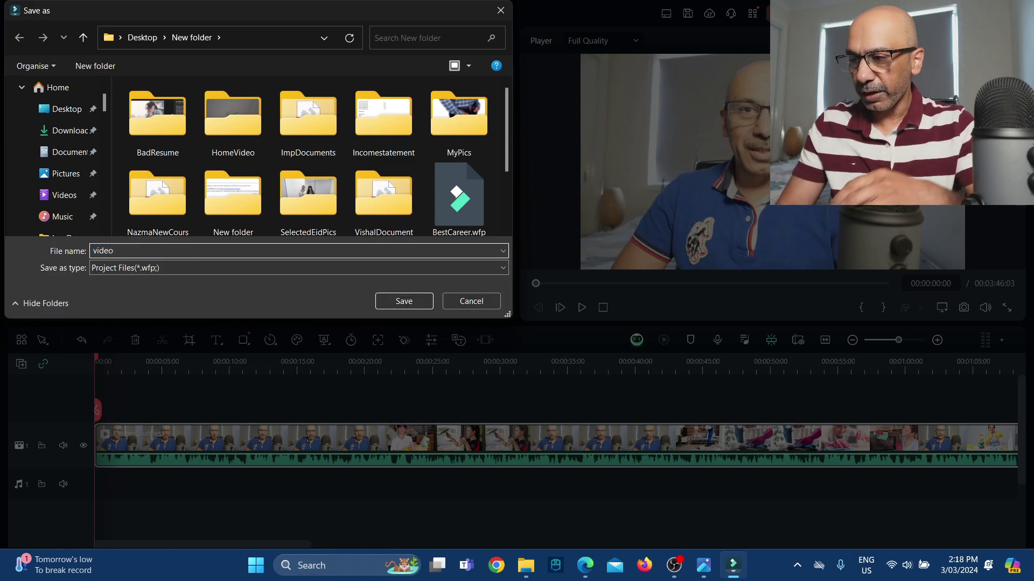
pyautogui.write('1')
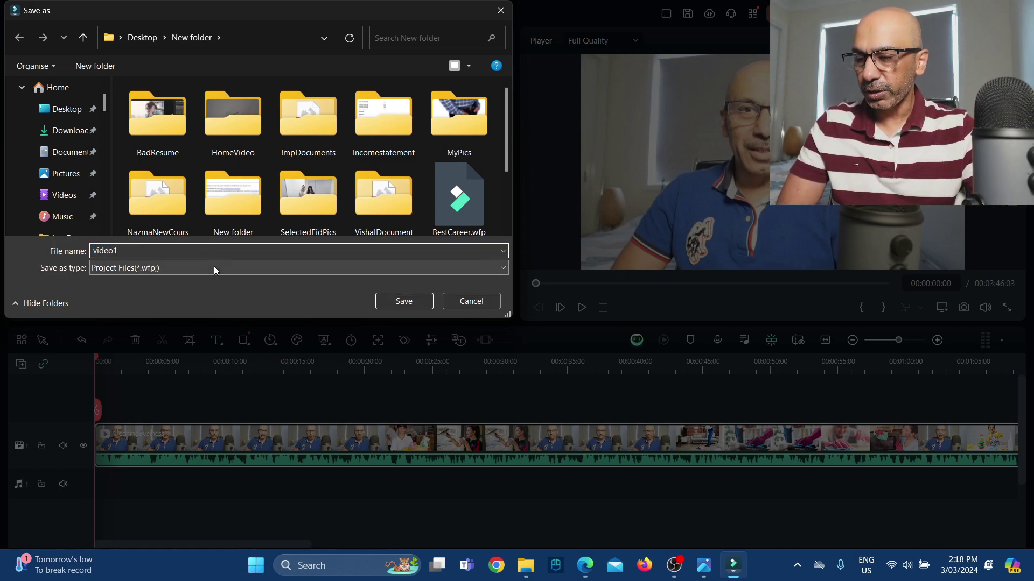
pyautogui.click(67, 110)
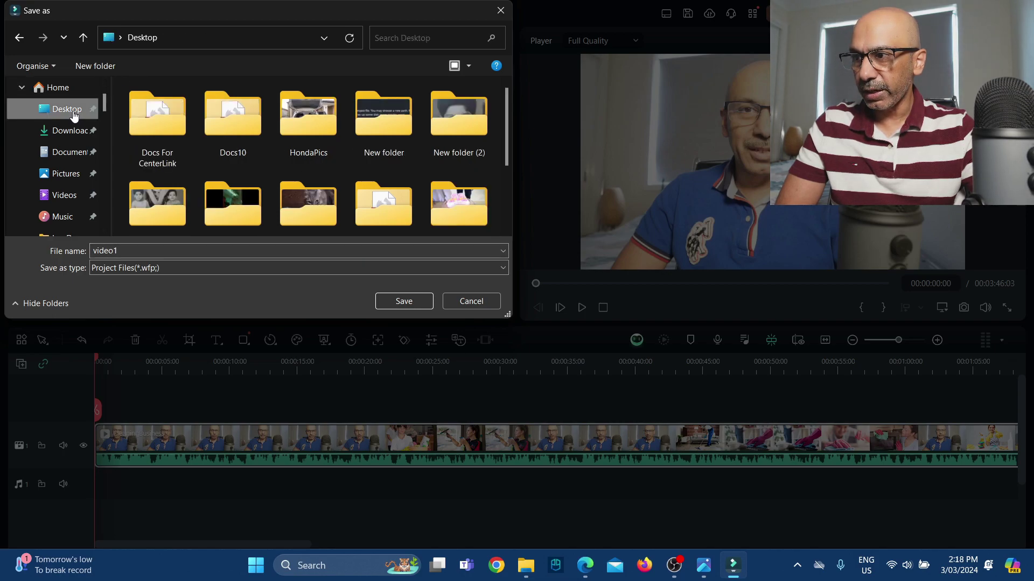
pyautogui.click(404, 302)
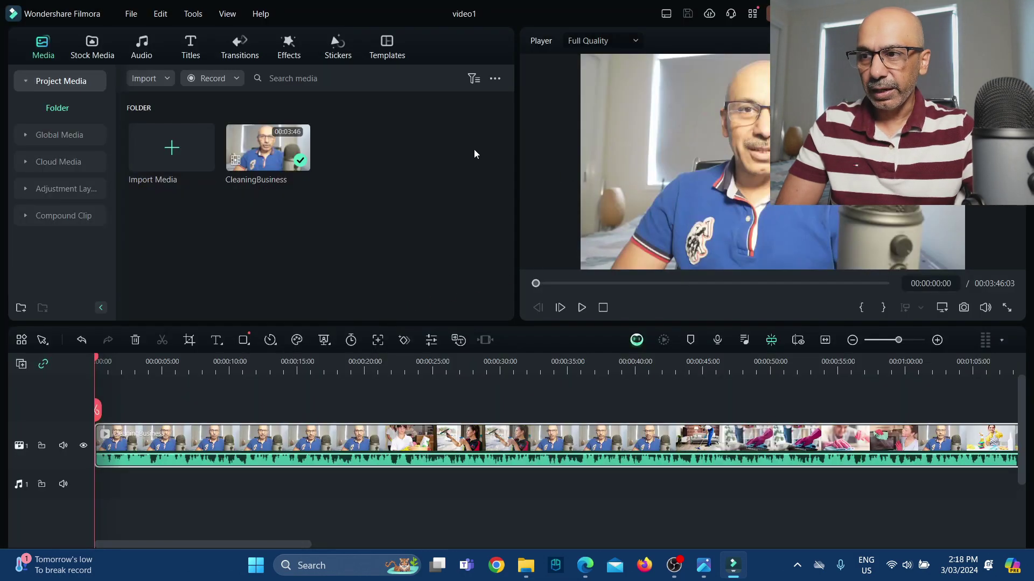